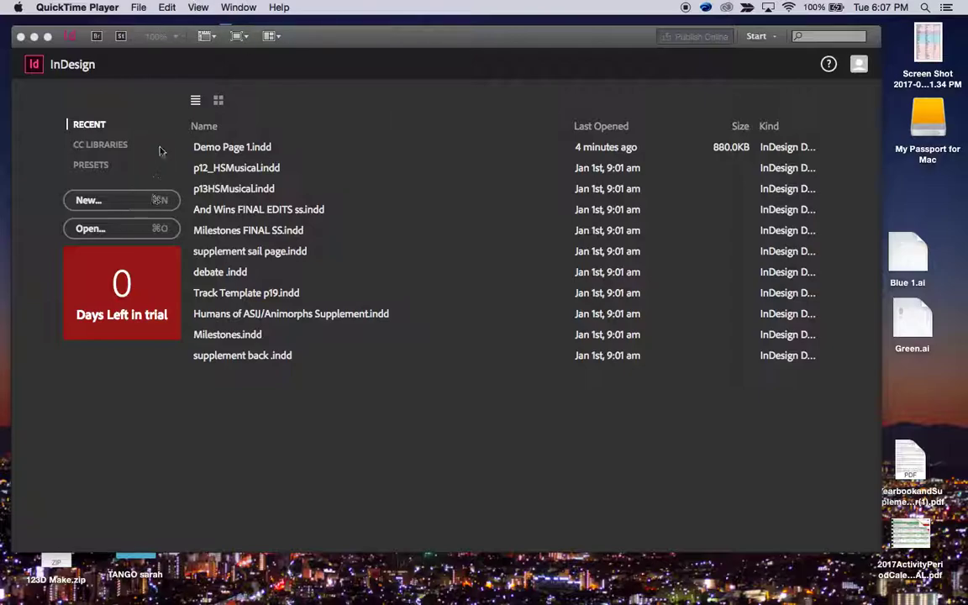
Step: Switch to InDesign and open the template file SUPPLEMENT_setting template.indt from the Desktop
click(378, 166)
click(574, 314)
mouse_move(767, 598)
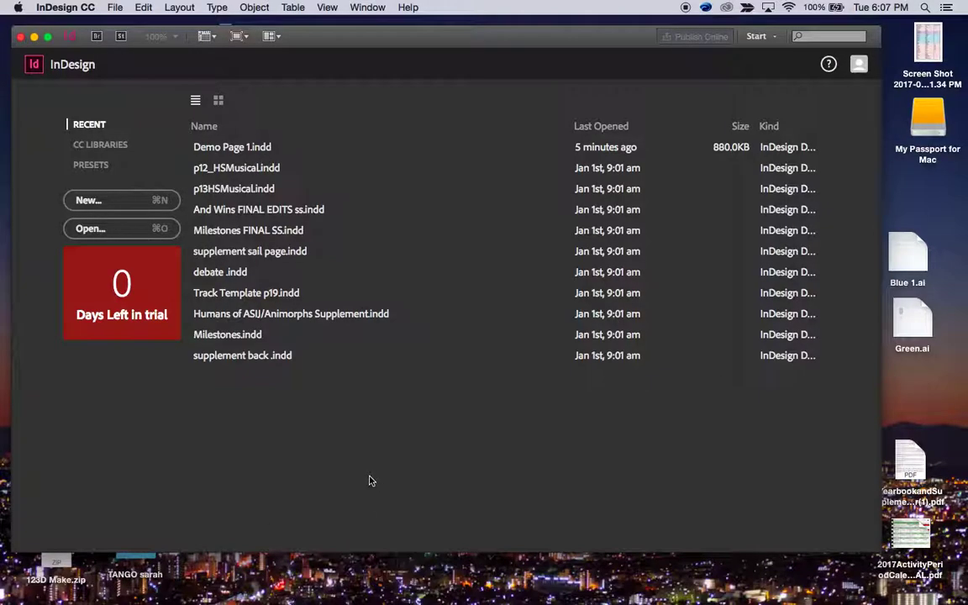
key(super+o)
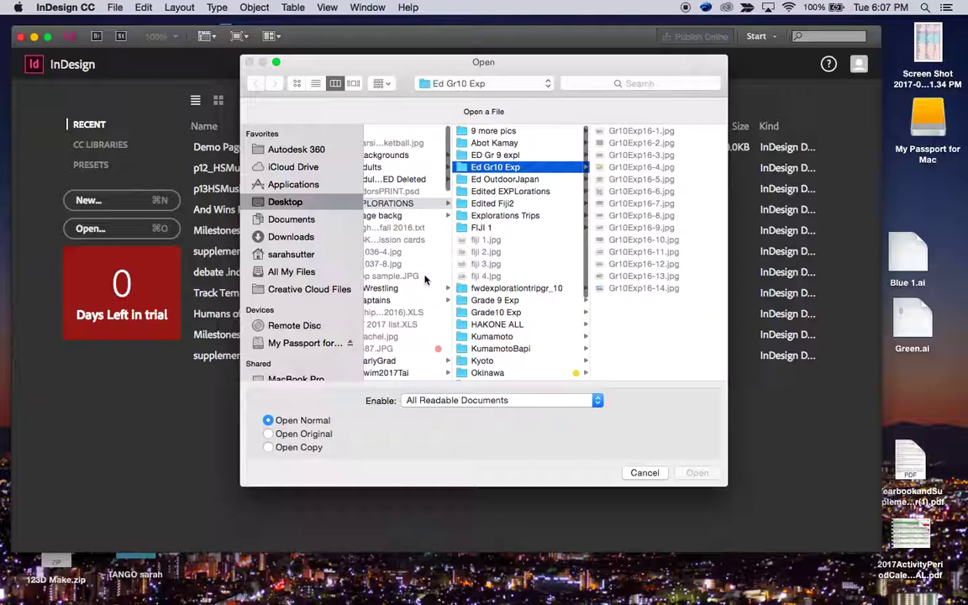
scroll(421, 280, left, 10)
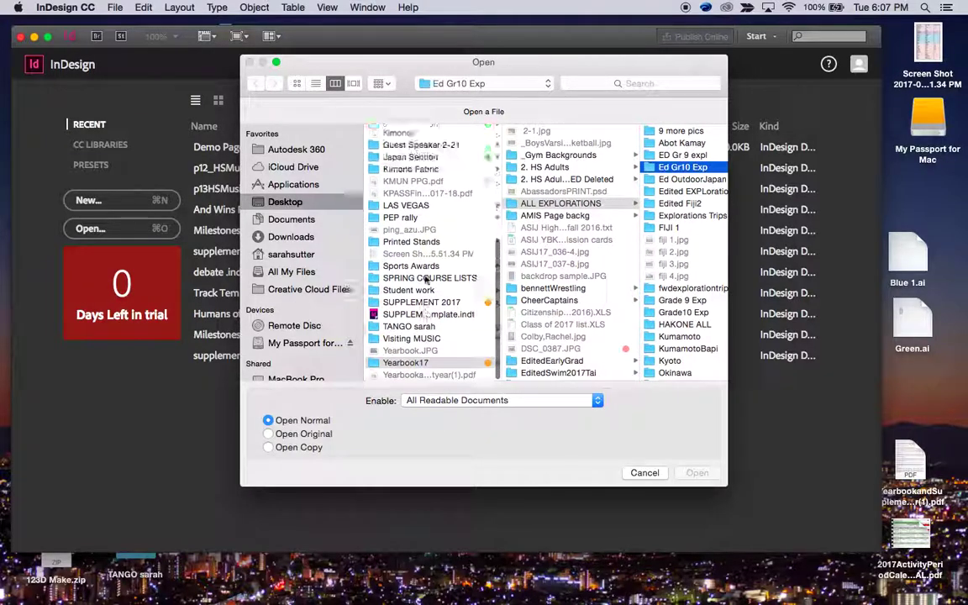
click(292, 203)
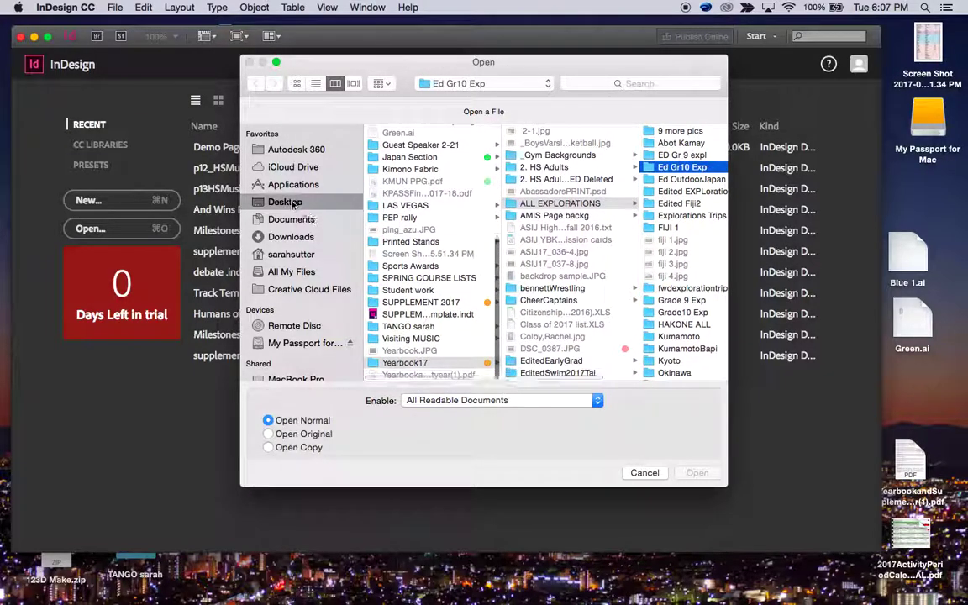
click(402, 314)
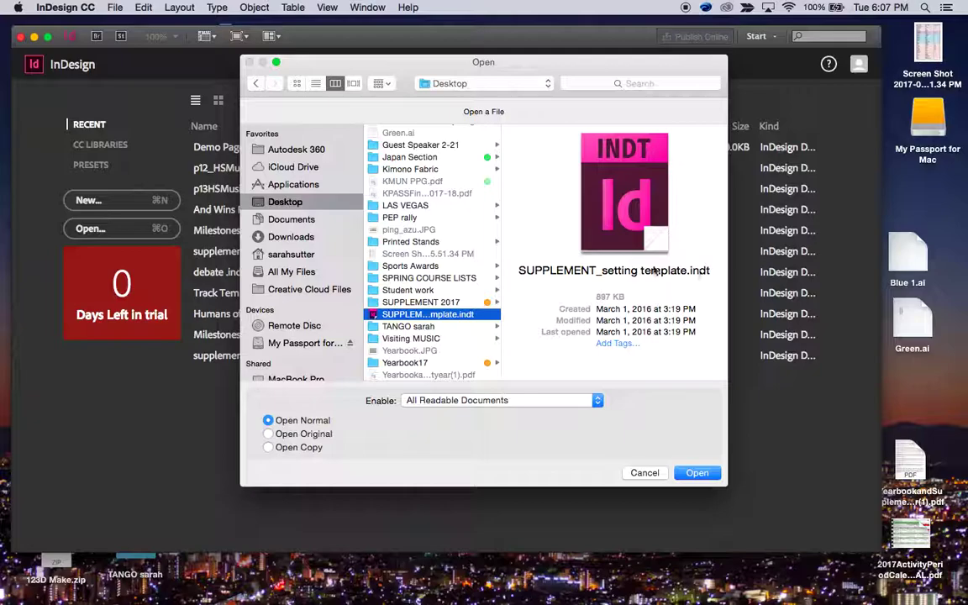
click(697, 473)
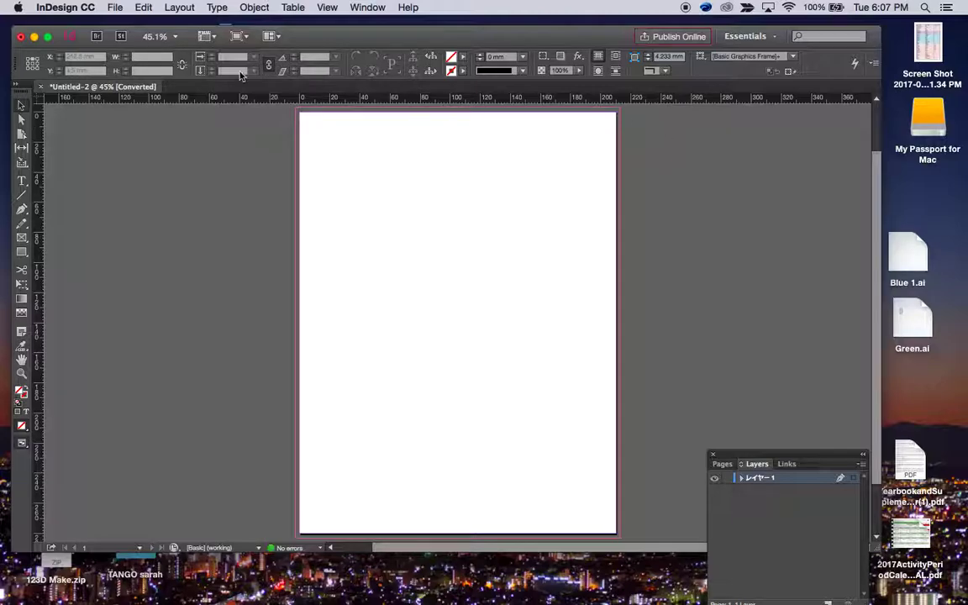
Step: Save the converted template as an InDesign CC 2015 document named NameDemo1.indd on the Desktop
click(115, 8)
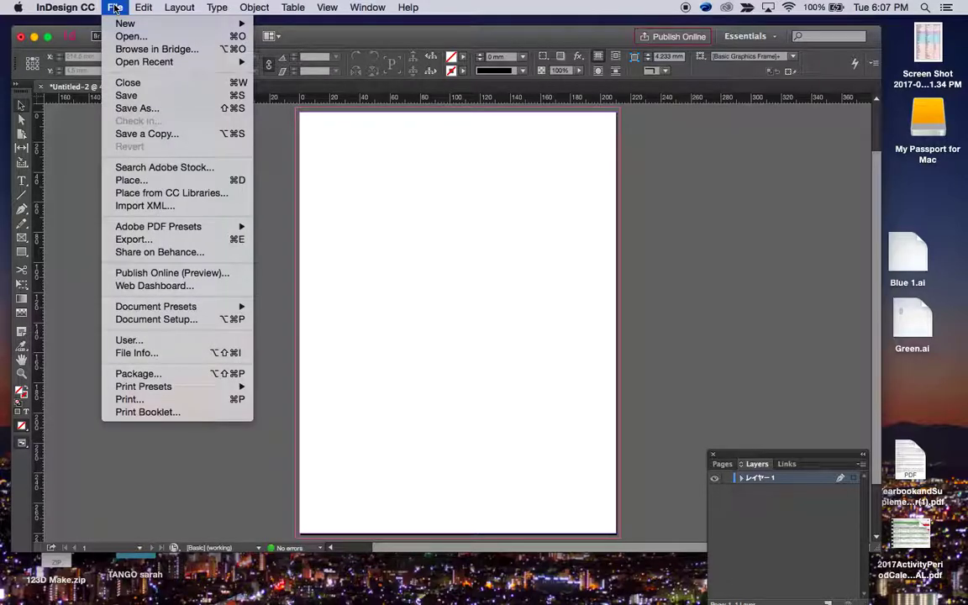
click(135, 96)
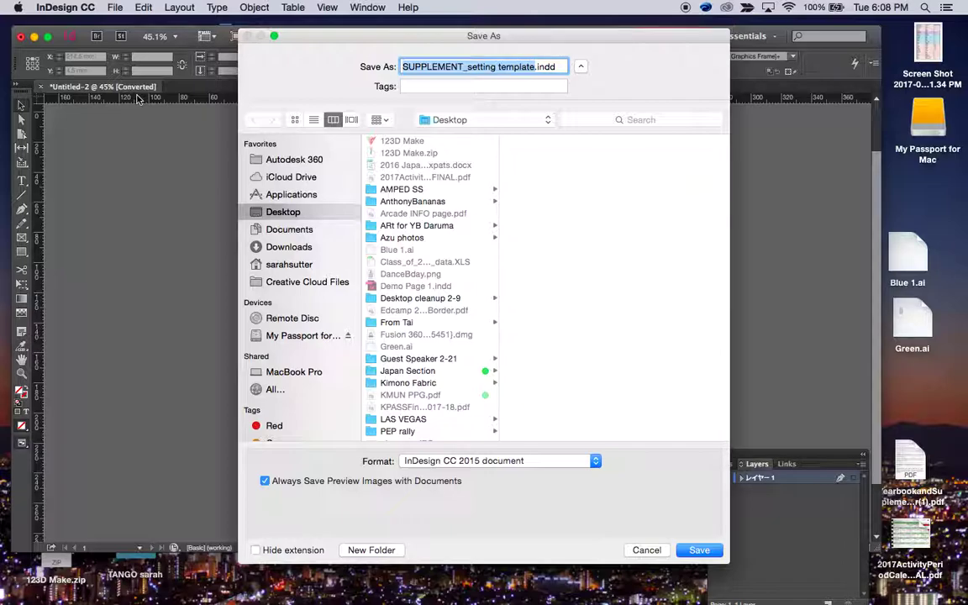
text(NameDemo1)
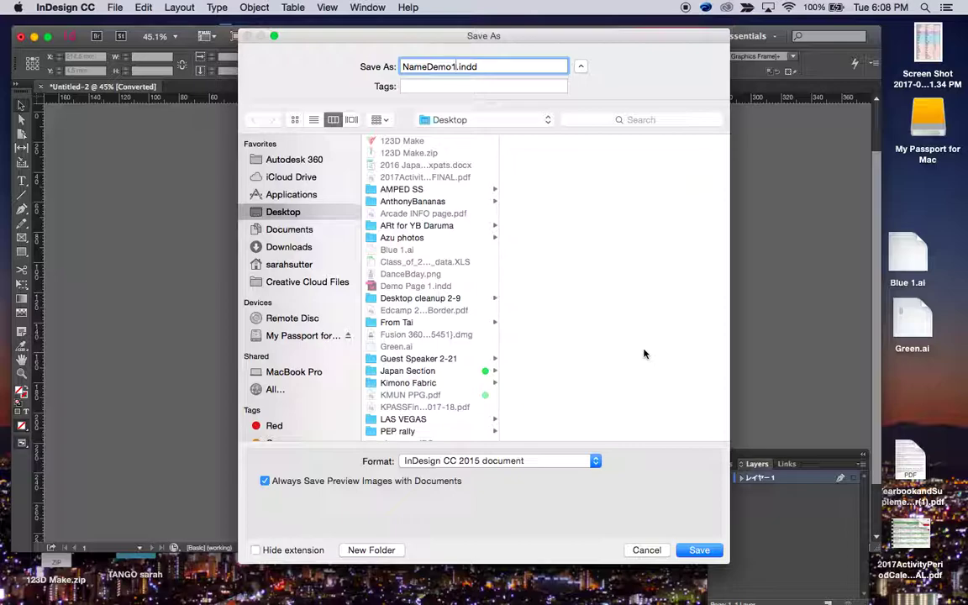
click(703, 551)
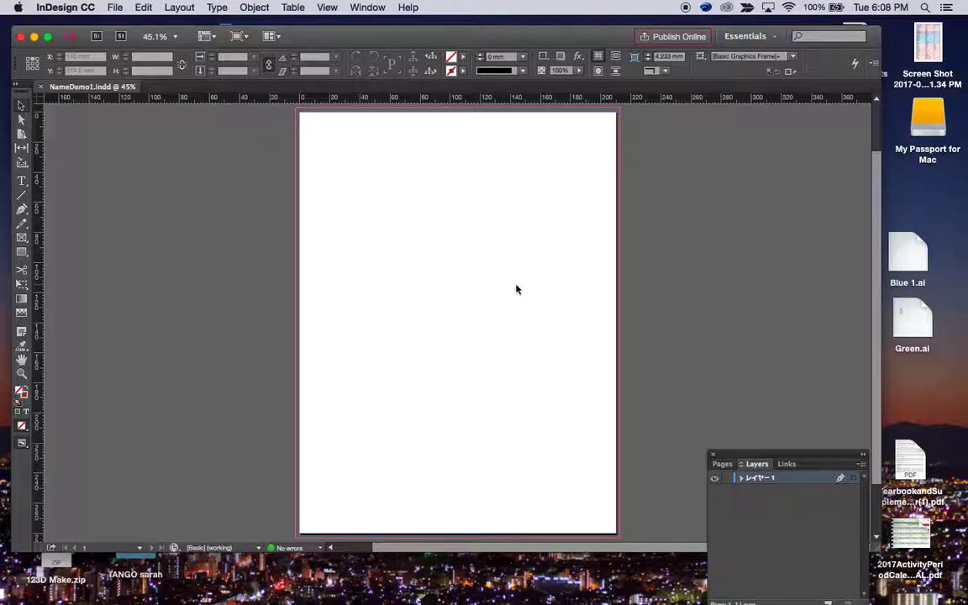
Step: Check the ruler units and keyboard increments in the Units & Increments preferences
key(super+equal)
key(super+equal)
key(super+equal)
key(super+equal)
key(super+equal)
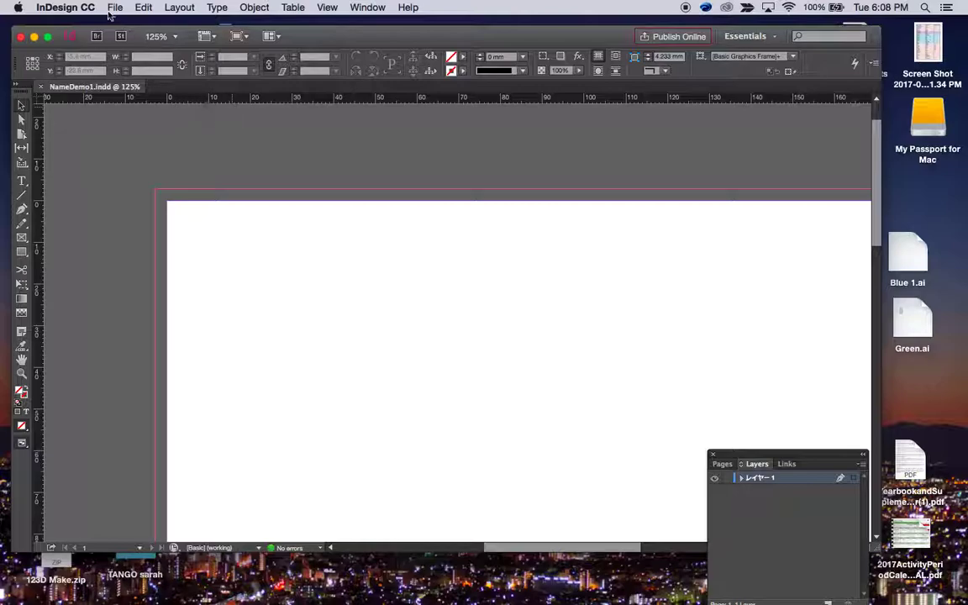
click(74, 8)
mouse_move(81, 39)
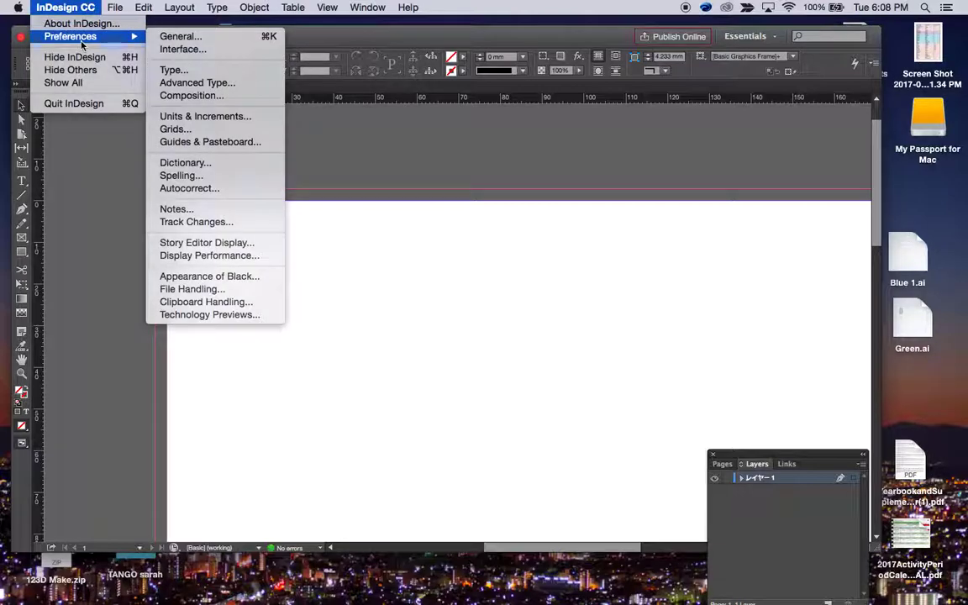
click(186, 120)
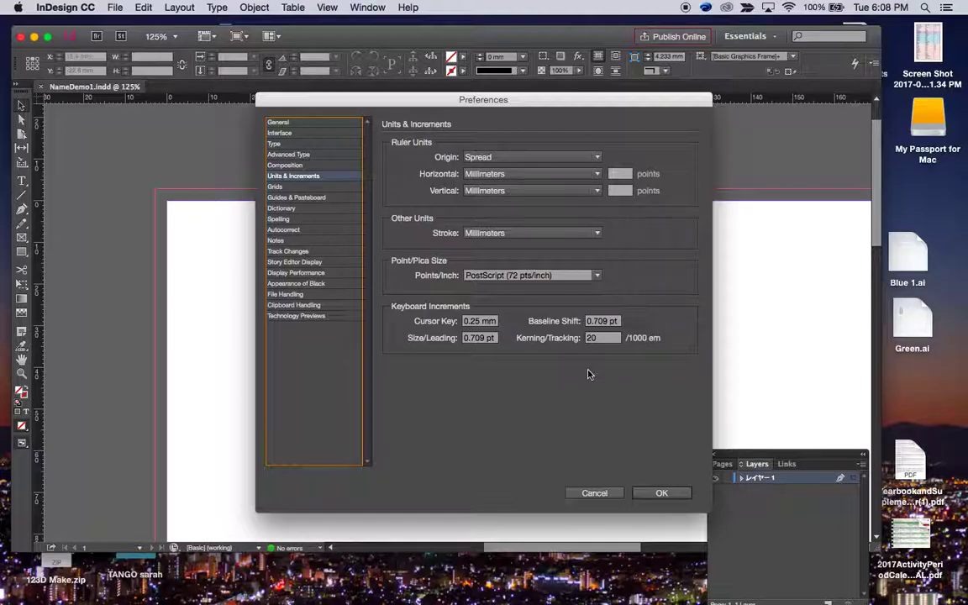
click(661, 495)
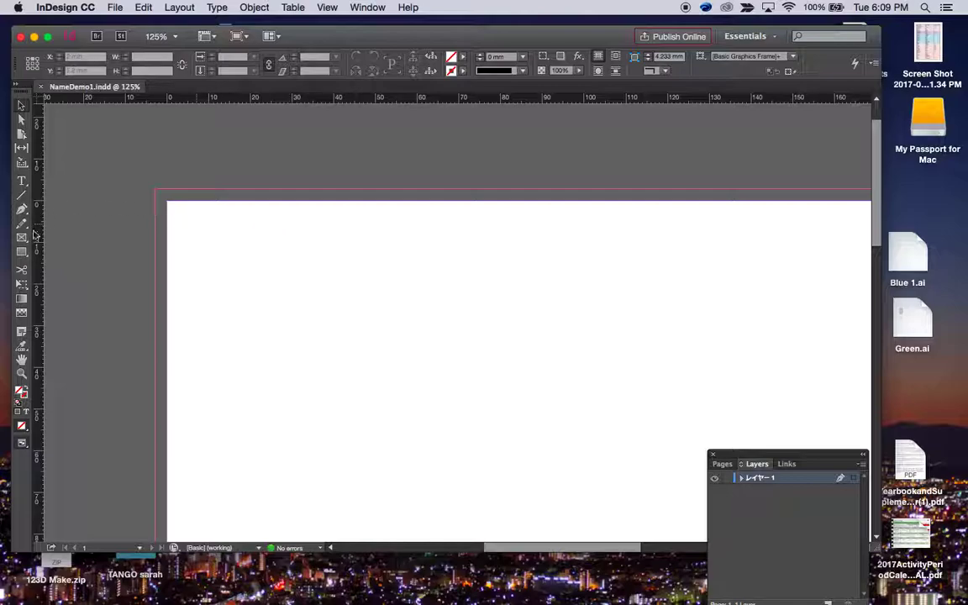
Step: Place vertical ruler guides at X 5 mm and 205 mm and horizontal guides at Y 5 mm and about 275.4 mm as page margins
drag(37, 227, 188, 235)
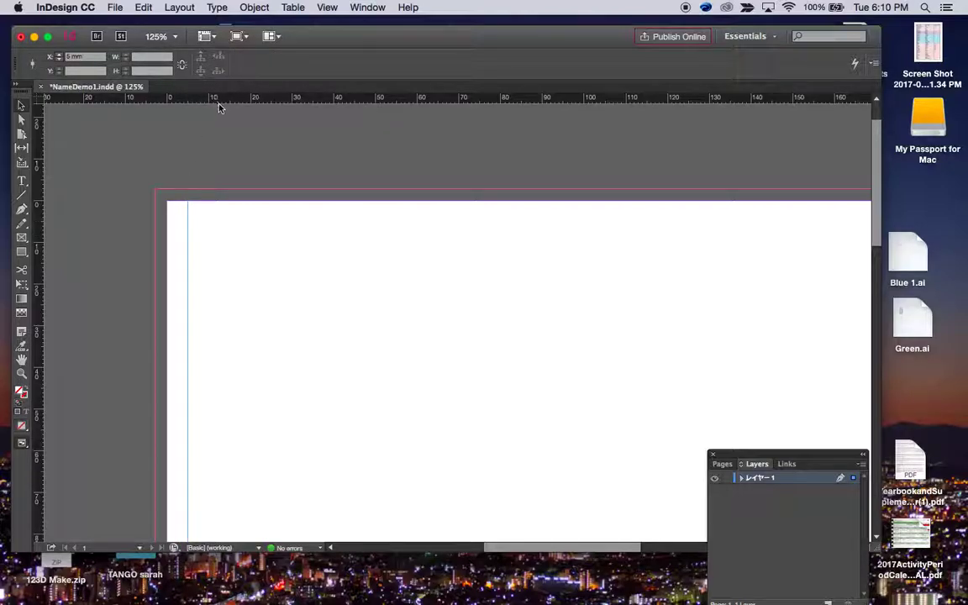
drag(217, 101, 225, 221)
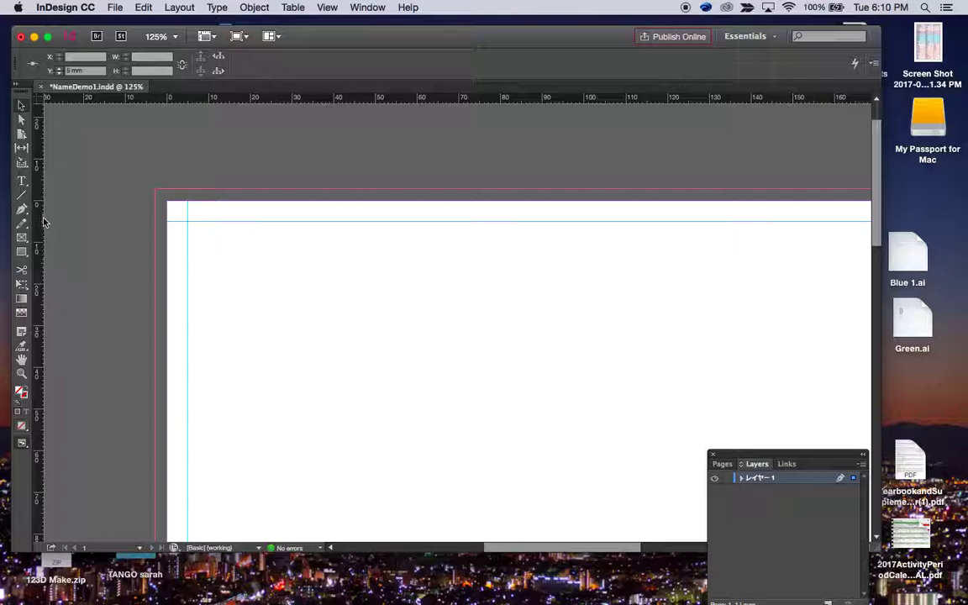
scroll(212, 228, down, 10)
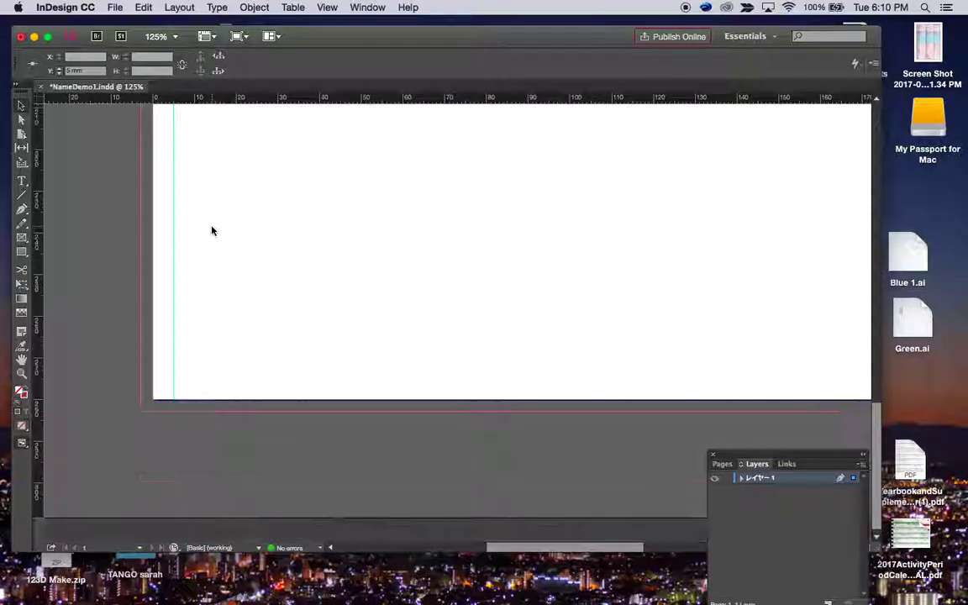
scroll(212, 228, right, 3)
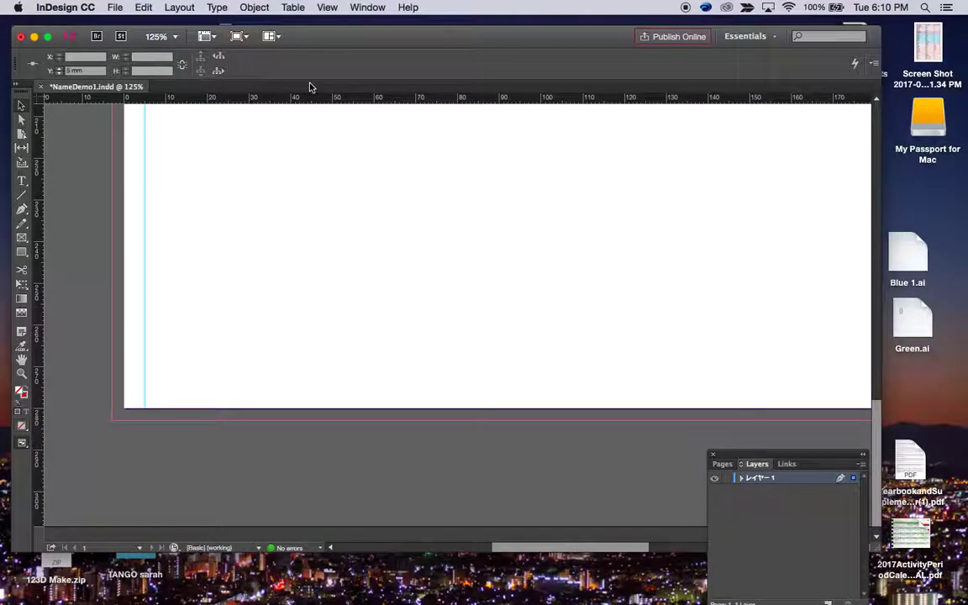
drag(308, 105, 289, 391)
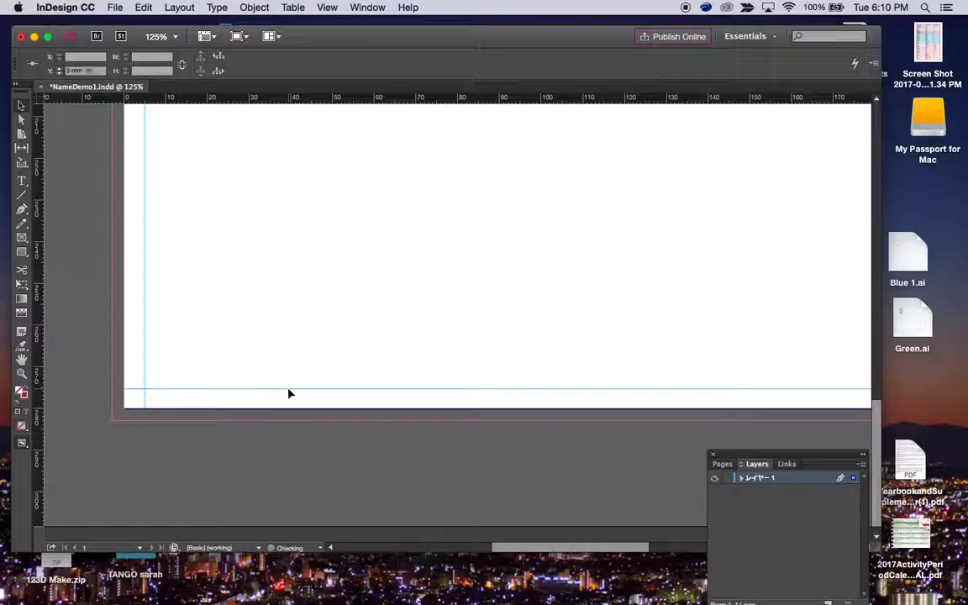
scroll(353, 296, right, 5)
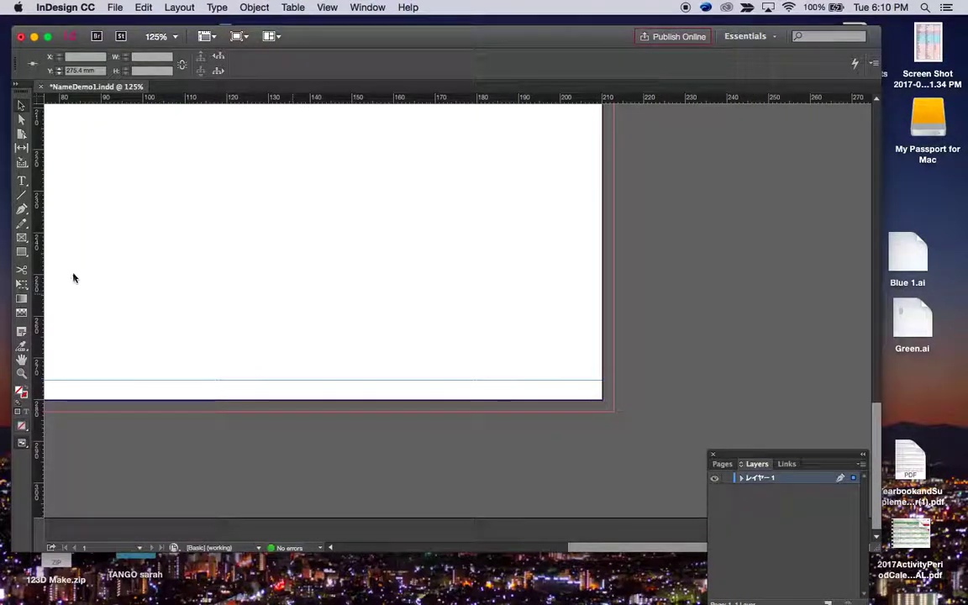
drag(38, 265, 581, 269)
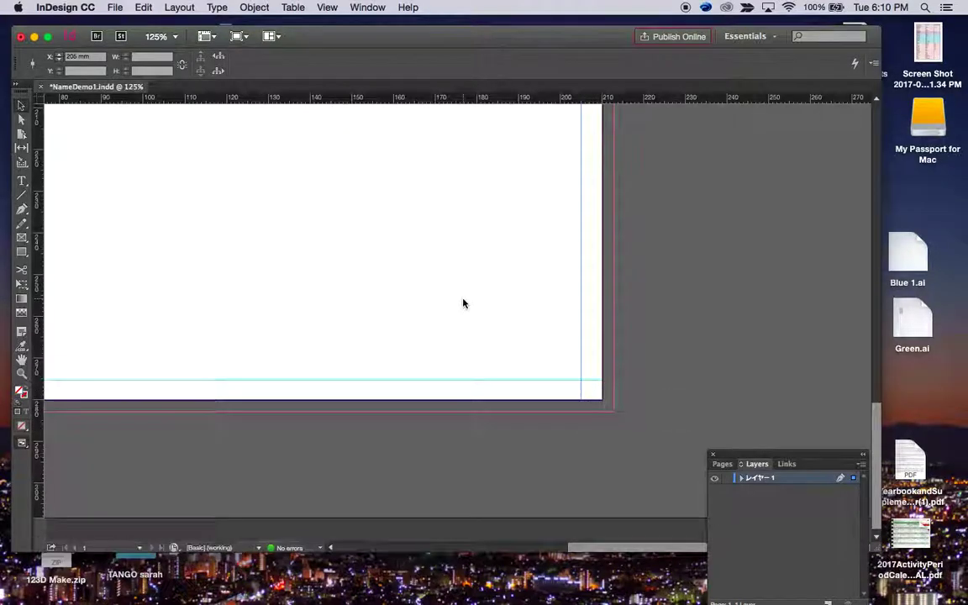
Step: Examine the margin guides along all four edges of the page, from close up and on the whole page
scroll(462, 302, up, 15)
scroll(462, 302, left, 5)
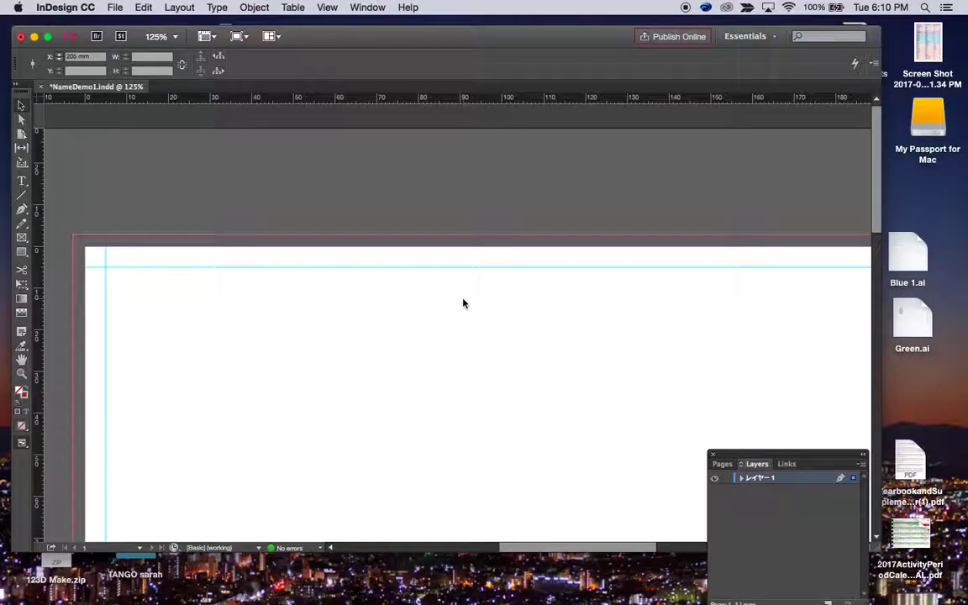
drag(428, 39, 437, 37)
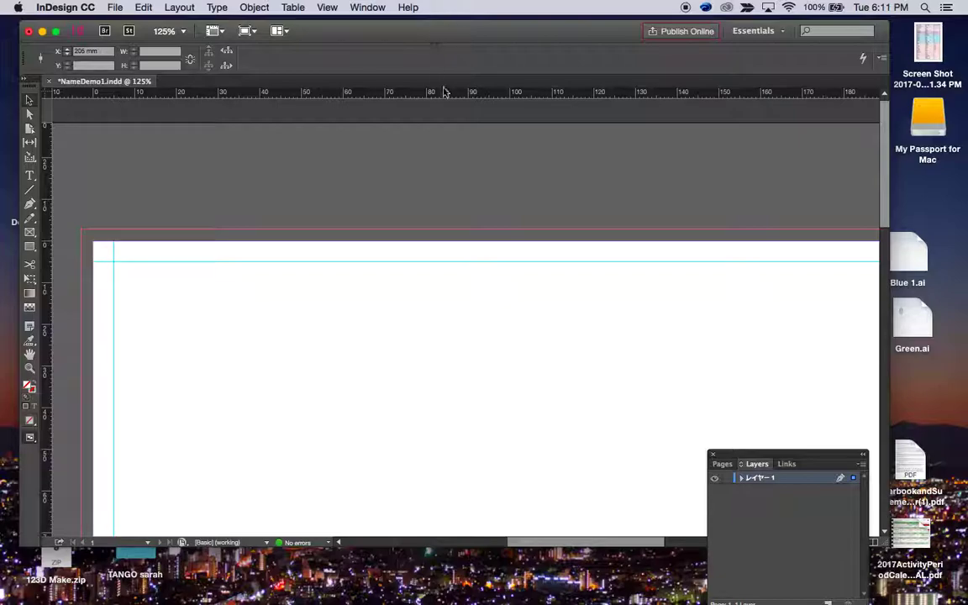
scroll(436, 186, down, 5)
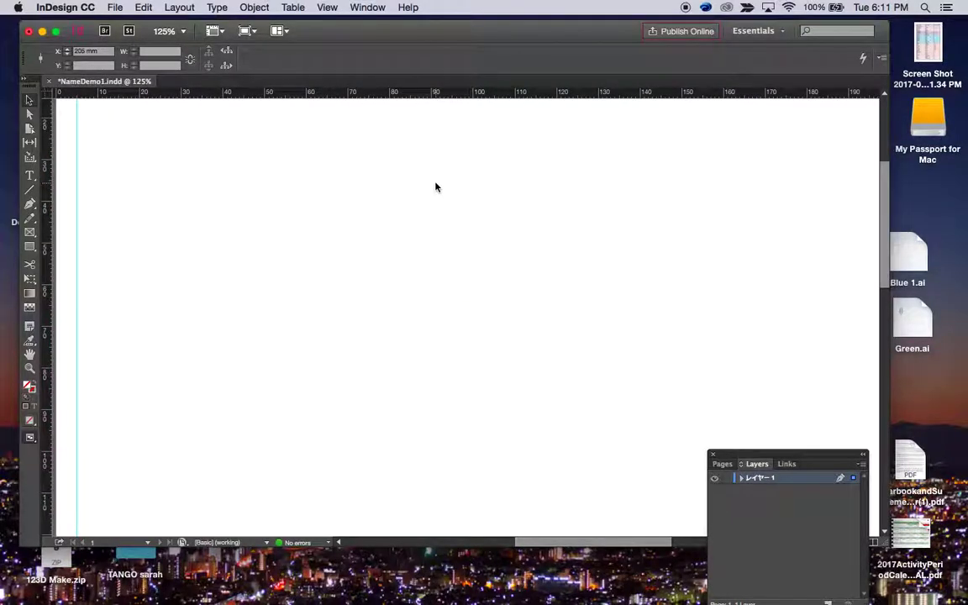
key(super+minus)
key(super+minus)
key(super+minus)
key(super+minus)
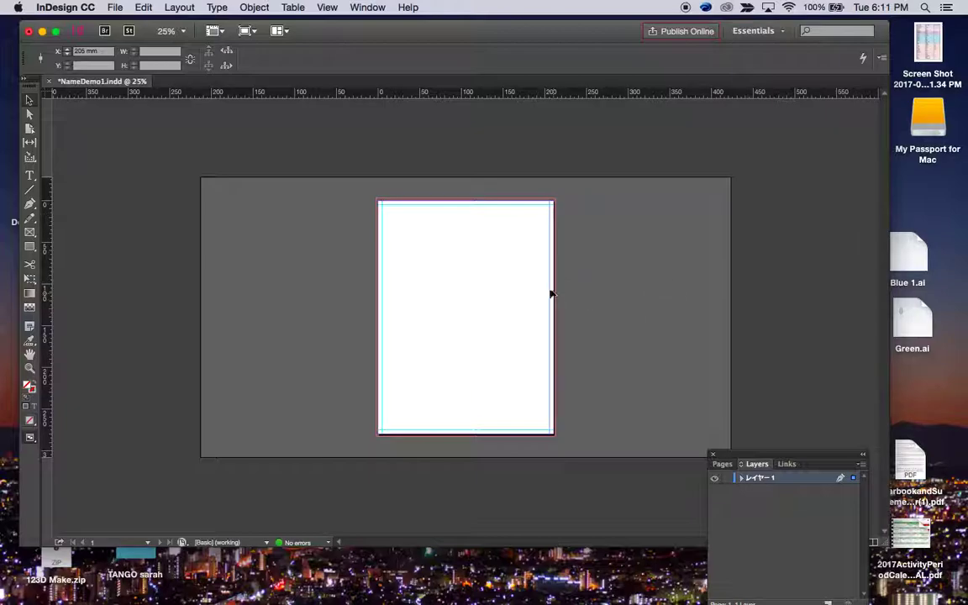
key(super+equal)
scroll(551, 293, up, 3)
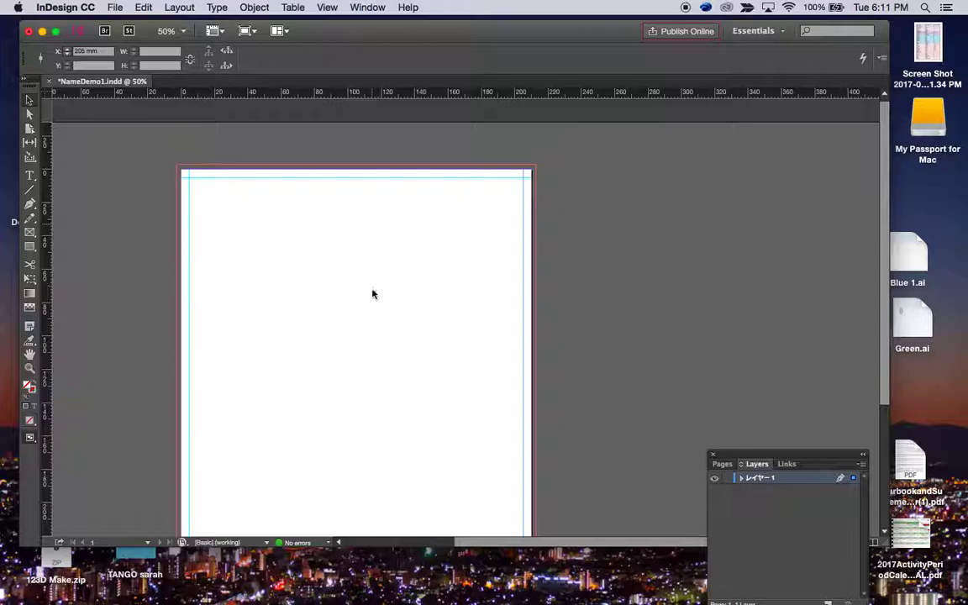
scroll(374, 329, down, 2)
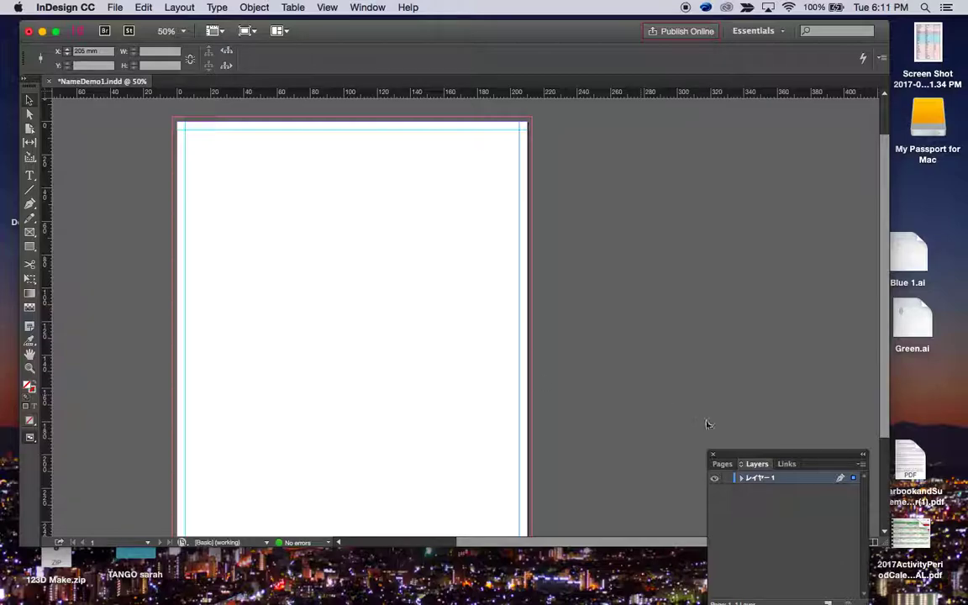
Step: Move the Layers panel group higher so it is fully in view, and add two new layers
mouse_move(775, 457)
mouse_down()
mouse_move(788, 434)
mouse_move(786, 144)
mouse_up()
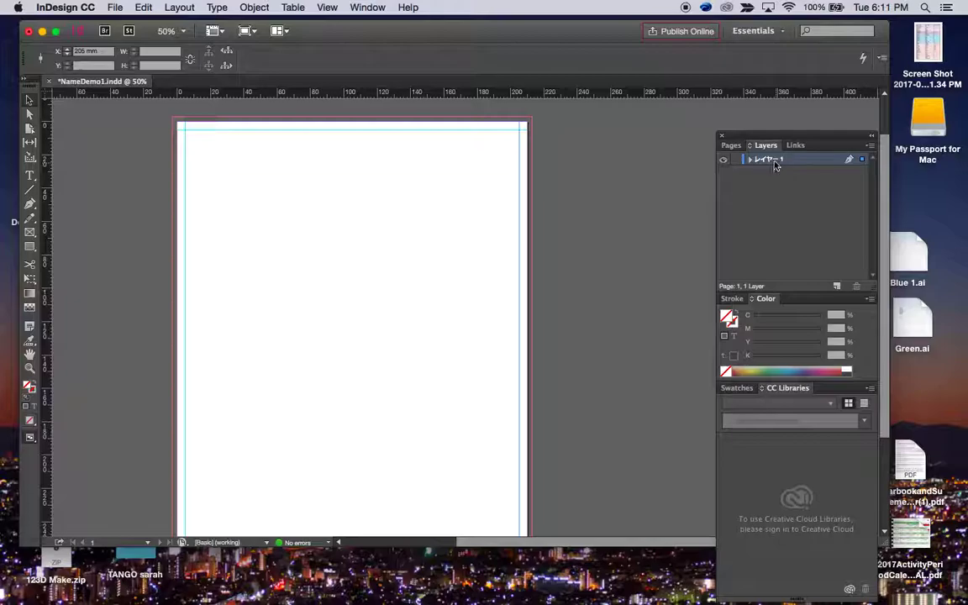
click(836, 287)
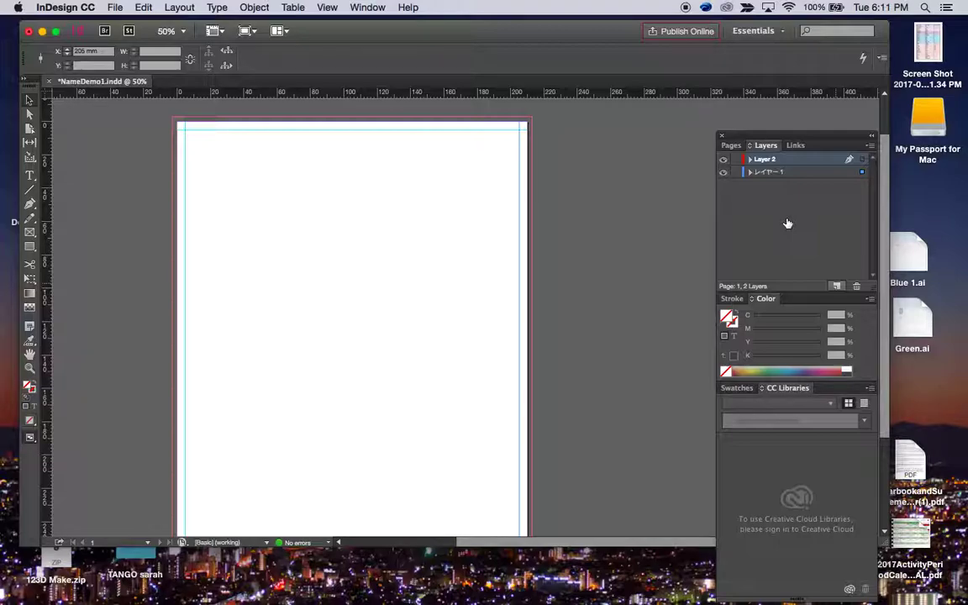
click(837, 286)
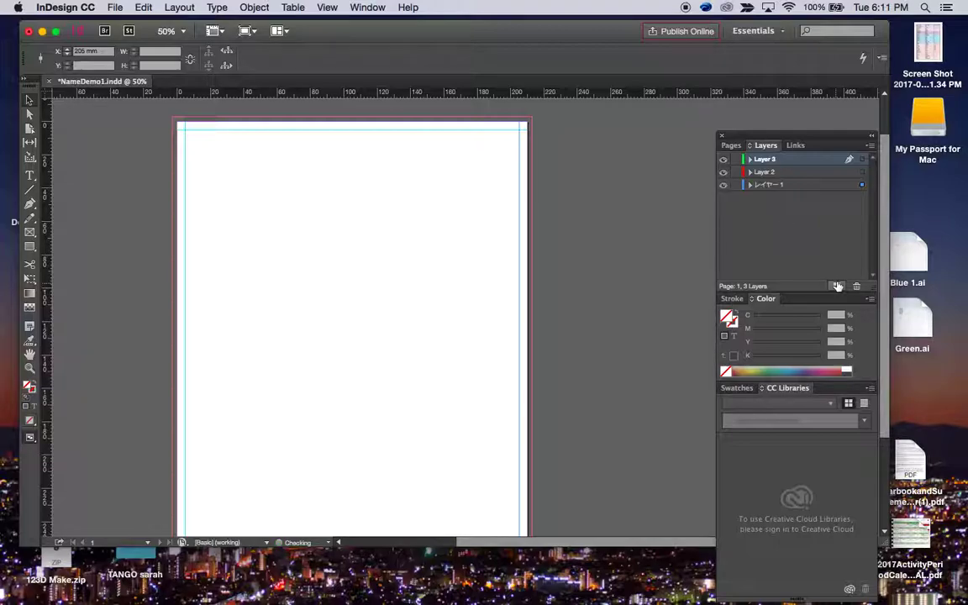
Step: Rename the original Japanese-named layer as Background, keeping its Light Blue colour
click(781, 186)
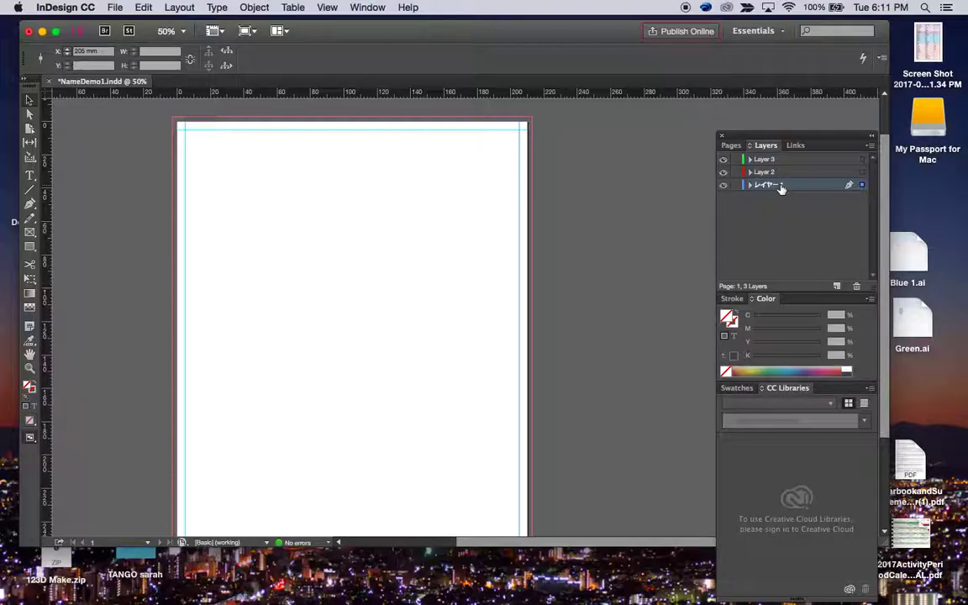
double_click(781, 187)
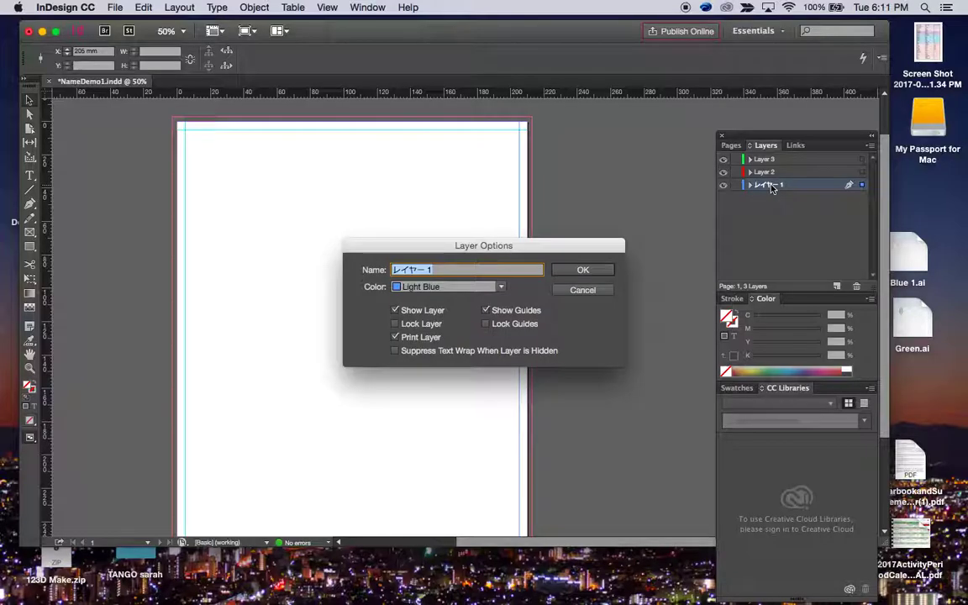
text(Background)
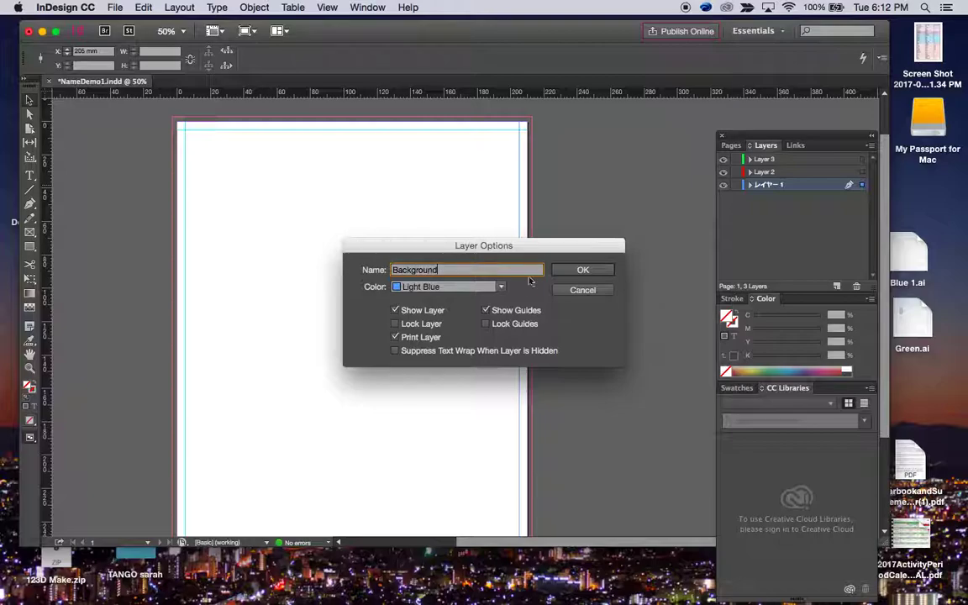
click(603, 271)
Step: Rename Layer 2 as Photos, keeping its Red colour
click(773, 174)
double_click(774, 176)
text(Photos)
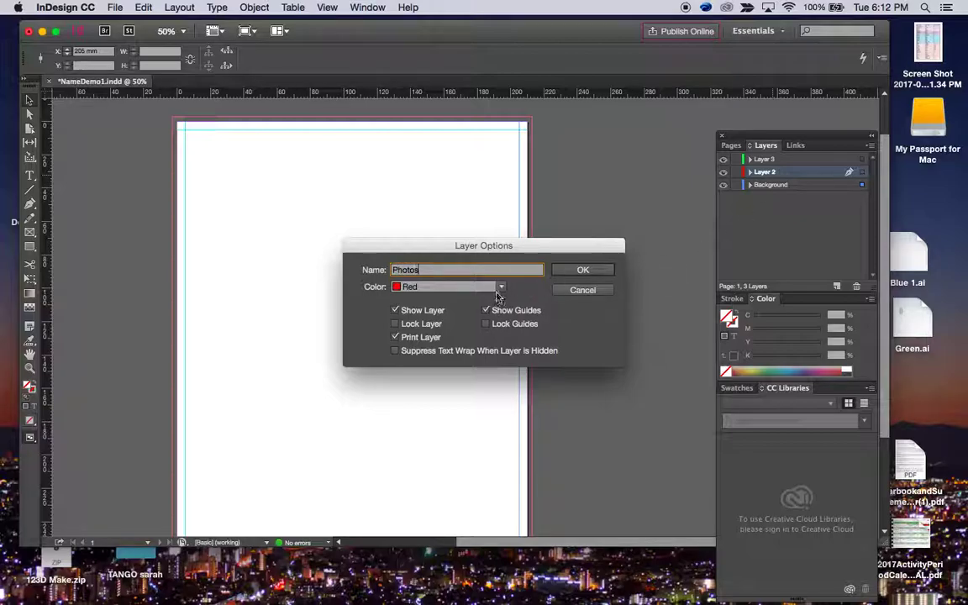
click(499, 288)
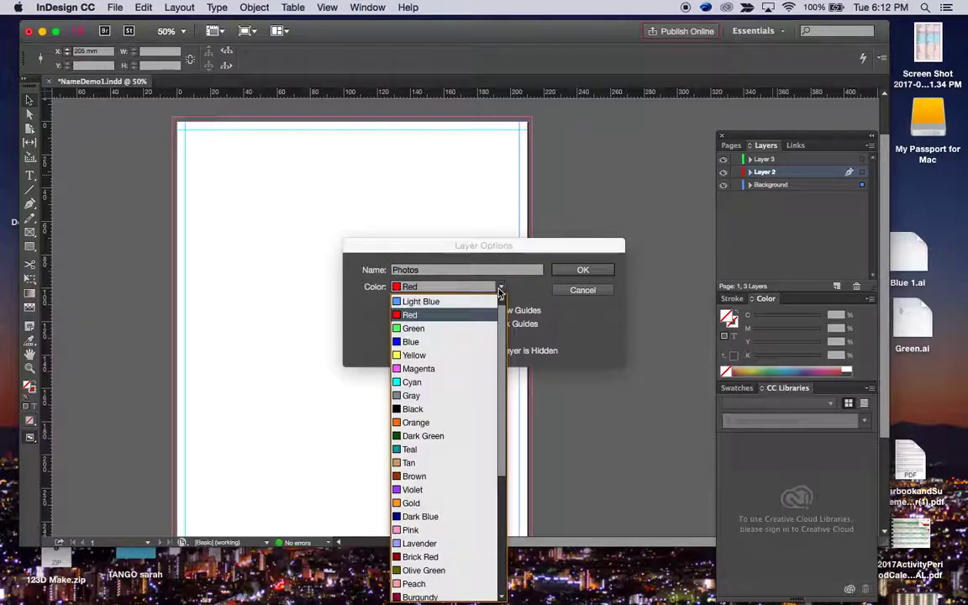
click(583, 271)
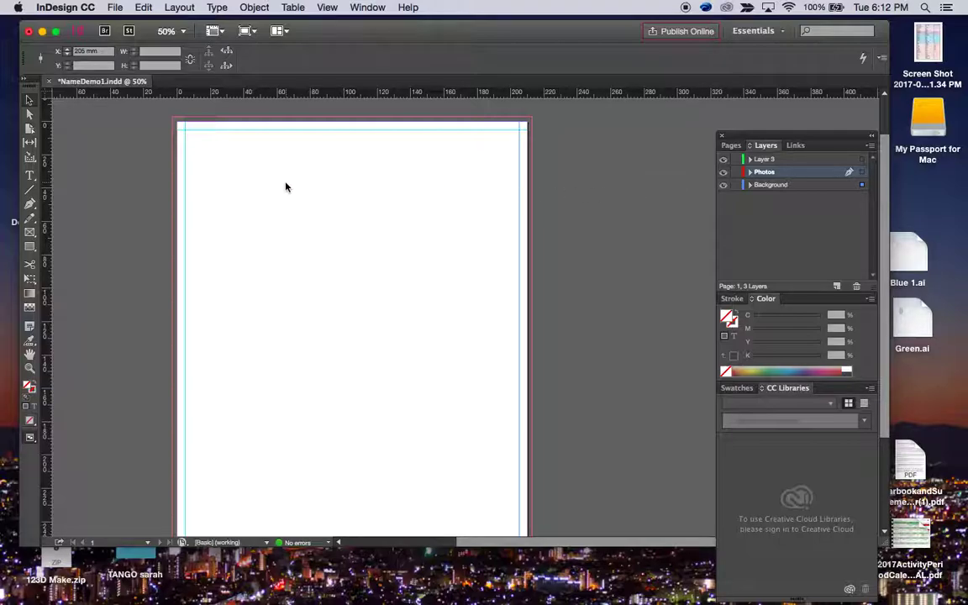
Step: Draw rectangle frames of about 40.5 × 48.5 mm in the page's upper-left margin corner, 36 × 79 mm beside it and 40.5 × 74 mm below it
click(32, 232)
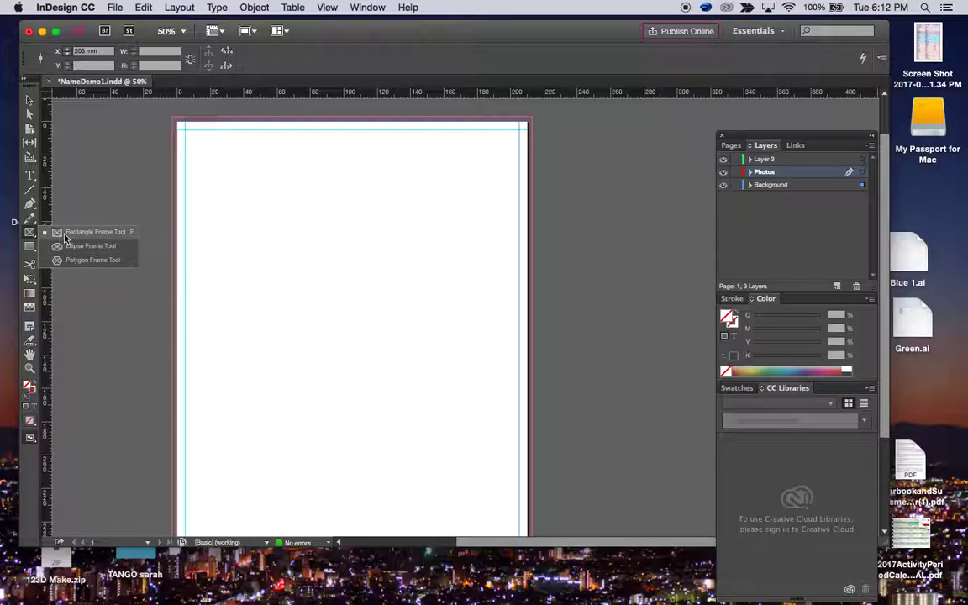
click(68, 235)
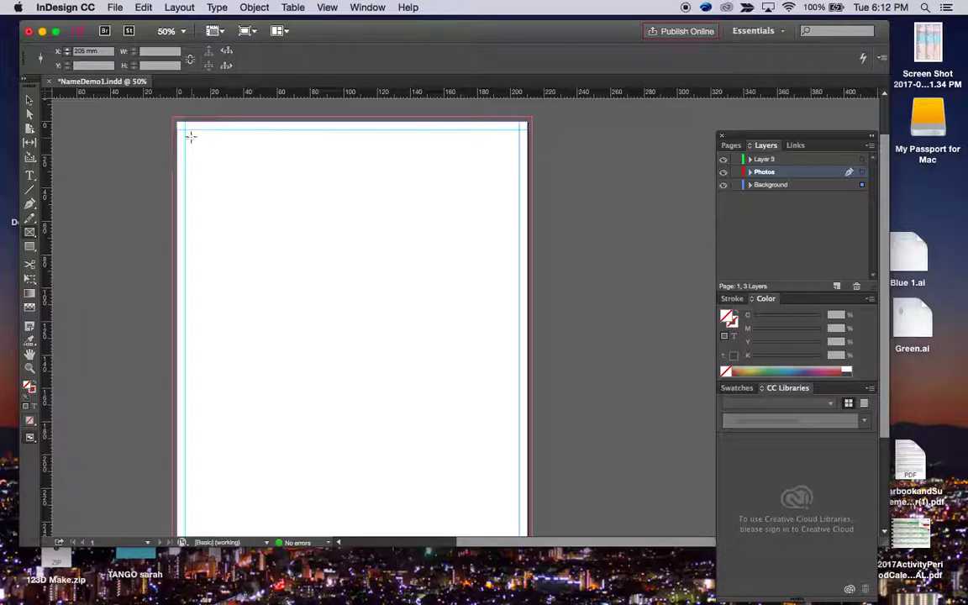
drag(187, 132, 254, 210)
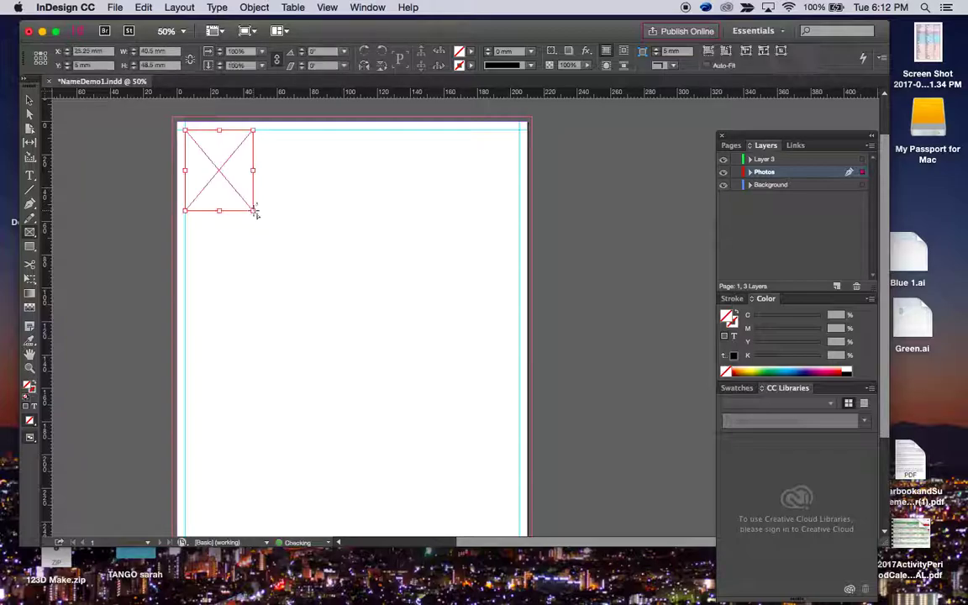
drag(259, 133, 322, 262)
drag(187, 219, 254, 340)
Step: Draw a fourth rectangle frame of about 36 × 44.4 mm under the second column's tall frame, ending level with the first column's lower frame
key(super+equal)
key(super+equal)
key(super+equal)
key(super+equal)
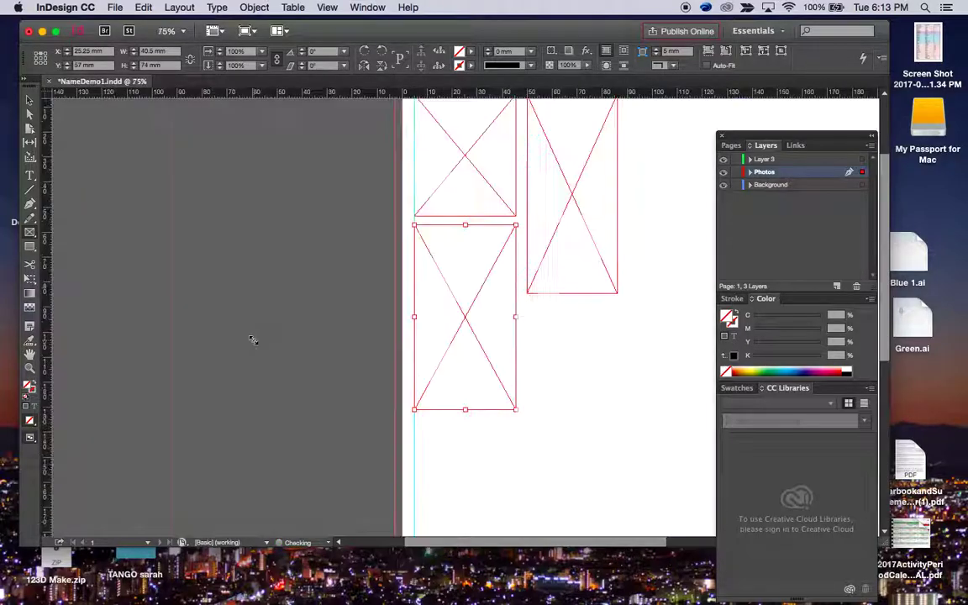
scroll(252, 339, down, 3)
scroll(253, 339, right, 3)
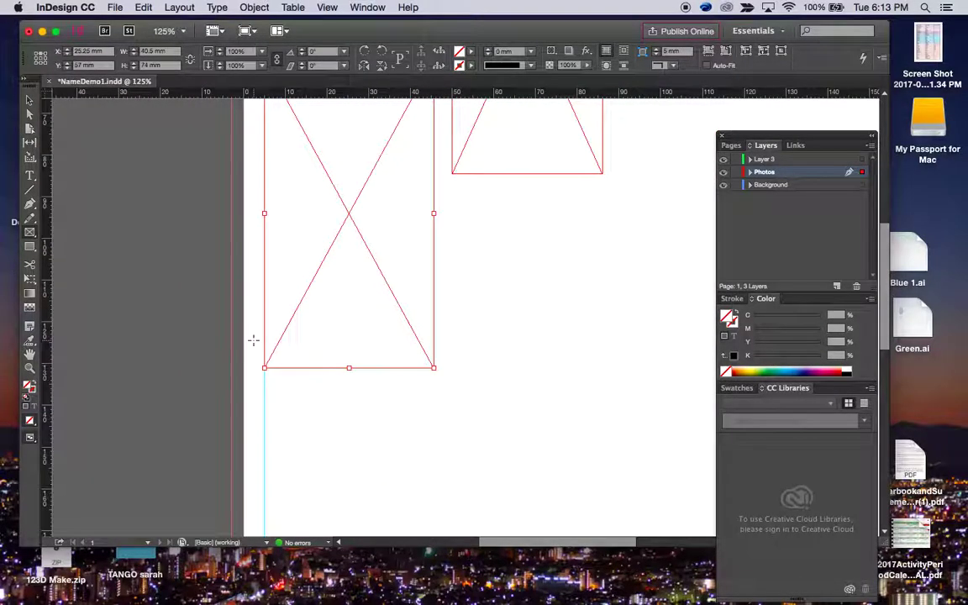
drag(453, 184, 601, 368)
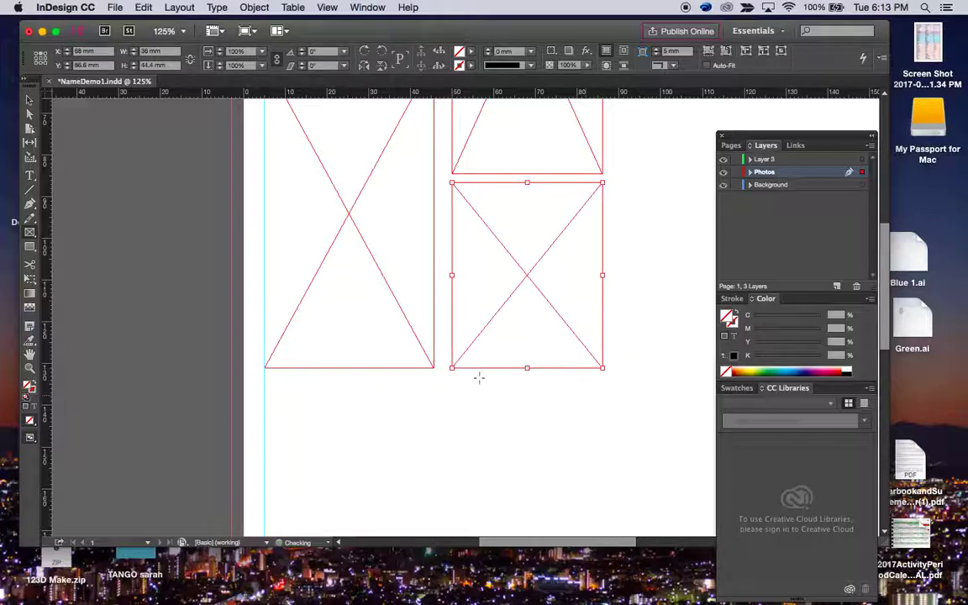
scroll(409, 398, up, 5)
scroll(409, 398, right, 5)
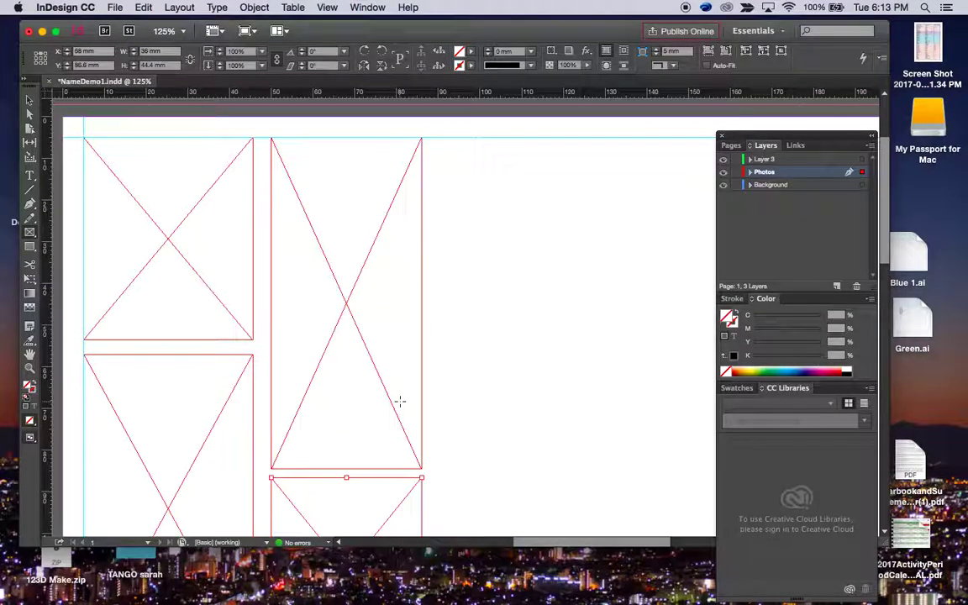
scroll(400, 402, up, 3)
scroll(401, 402, left, 2)
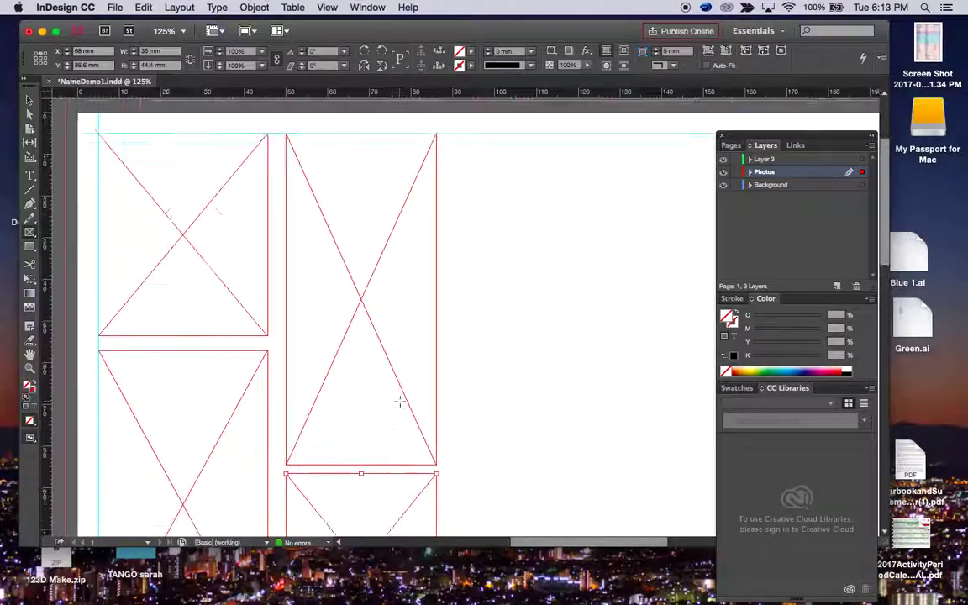